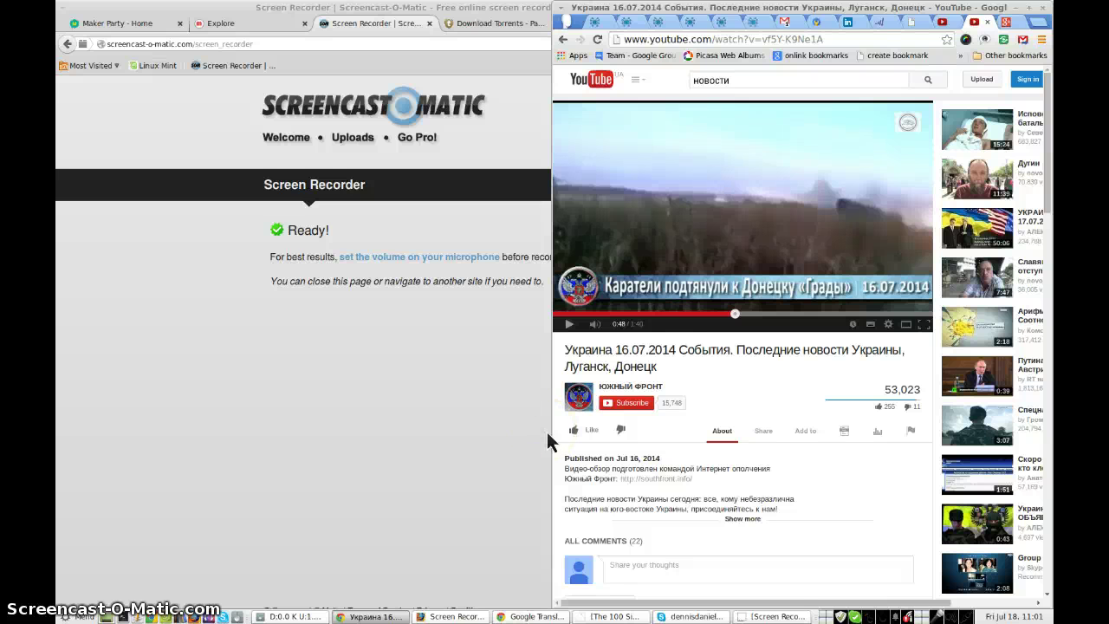
- Bring the Google Translate window beside the Russian YouTube news video with Alt+Tab
{"action": "key", "text": "alt+Tab"}
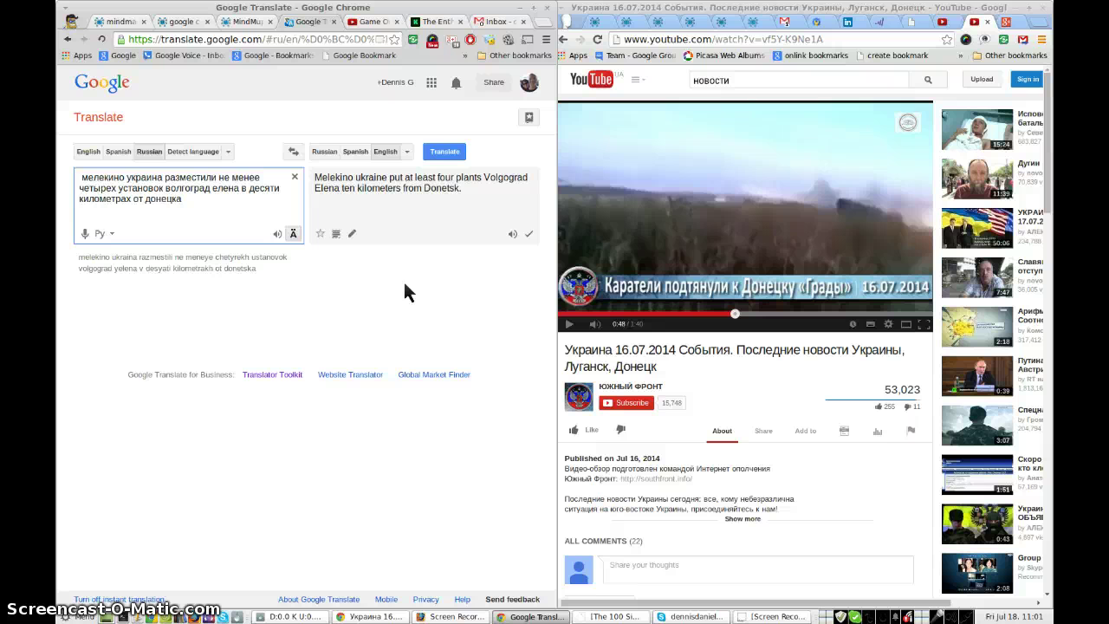
- Clear the old Russian text, turn on speech input, then clear the recognised test phrase
{"action": "left_click", "coordinate": [666, 192]}
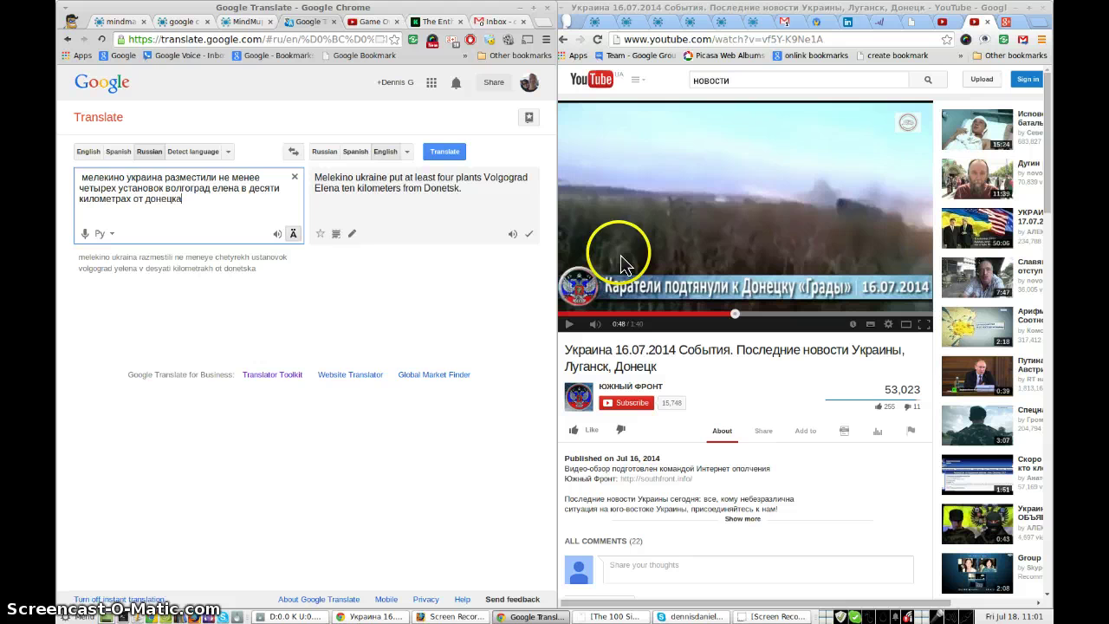
{"action": "left_click", "coordinate": [294, 179]}
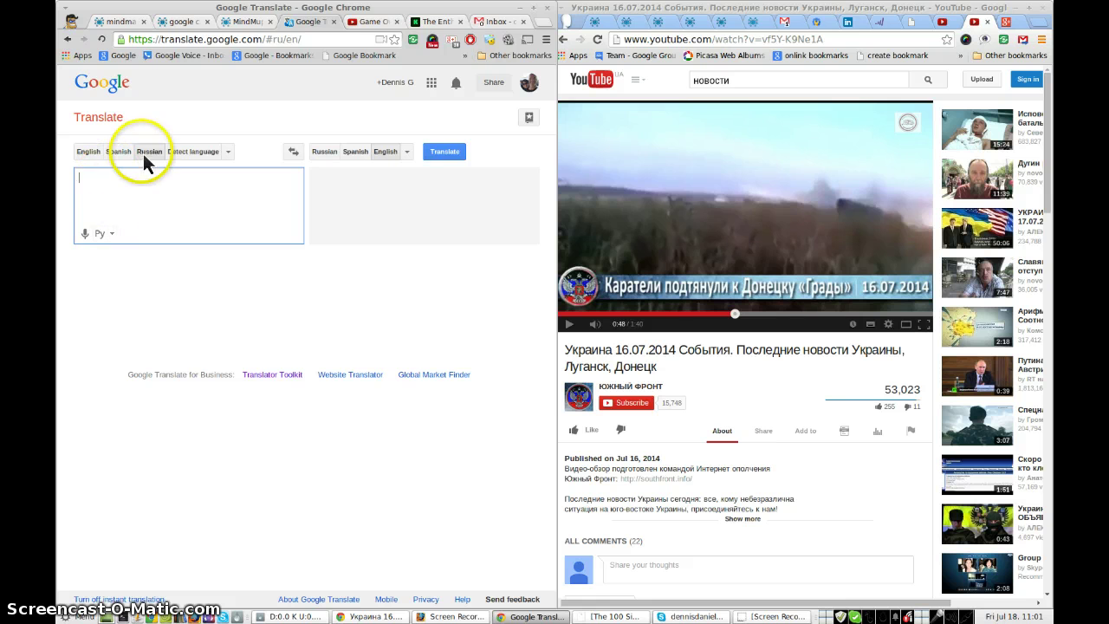
{"action": "left_click", "coordinate": [86, 233]}
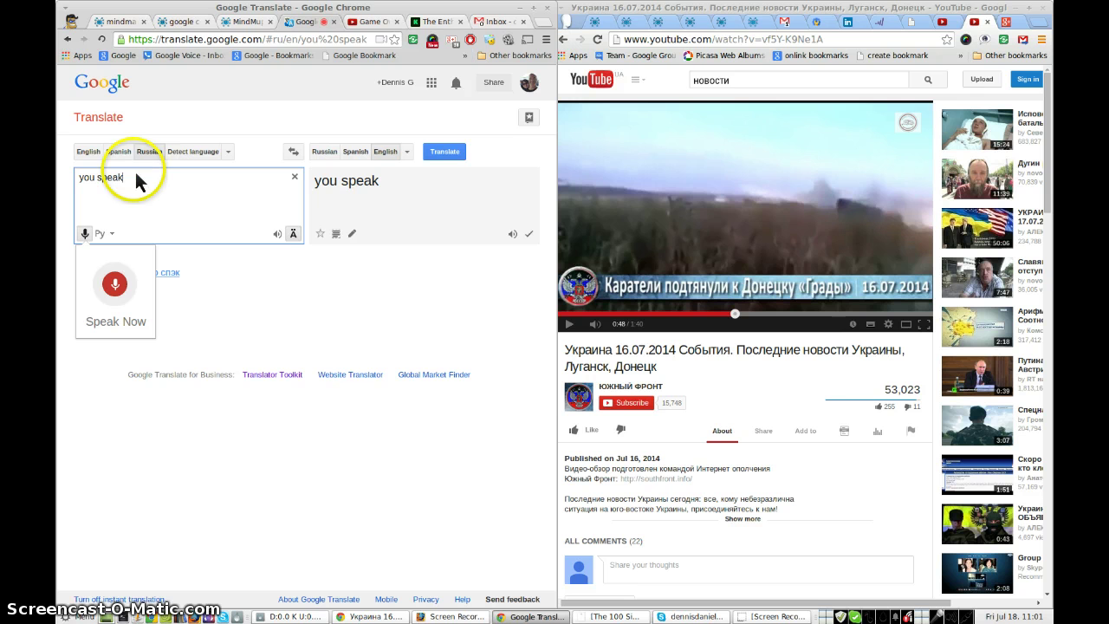
{"action": "left_click", "coordinate": [294, 180]}
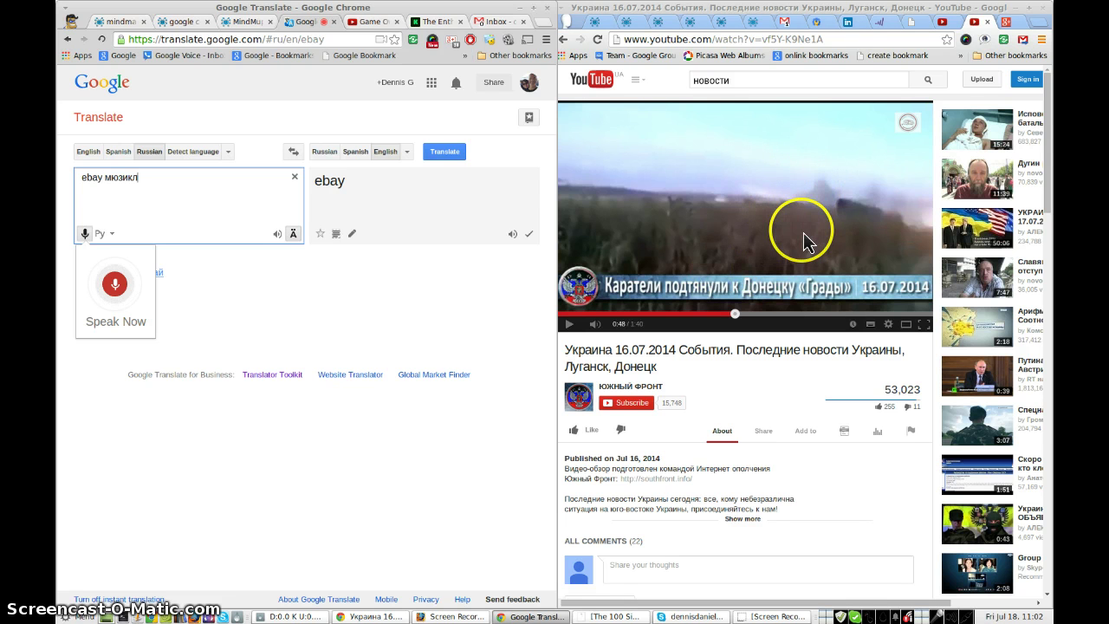
- Clear the box and play the Russian news video for transcription, then pause it at 0:55
{"action": "left_click", "coordinate": [295, 178]}
{"action": "left_click", "coordinate": [569, 324]}
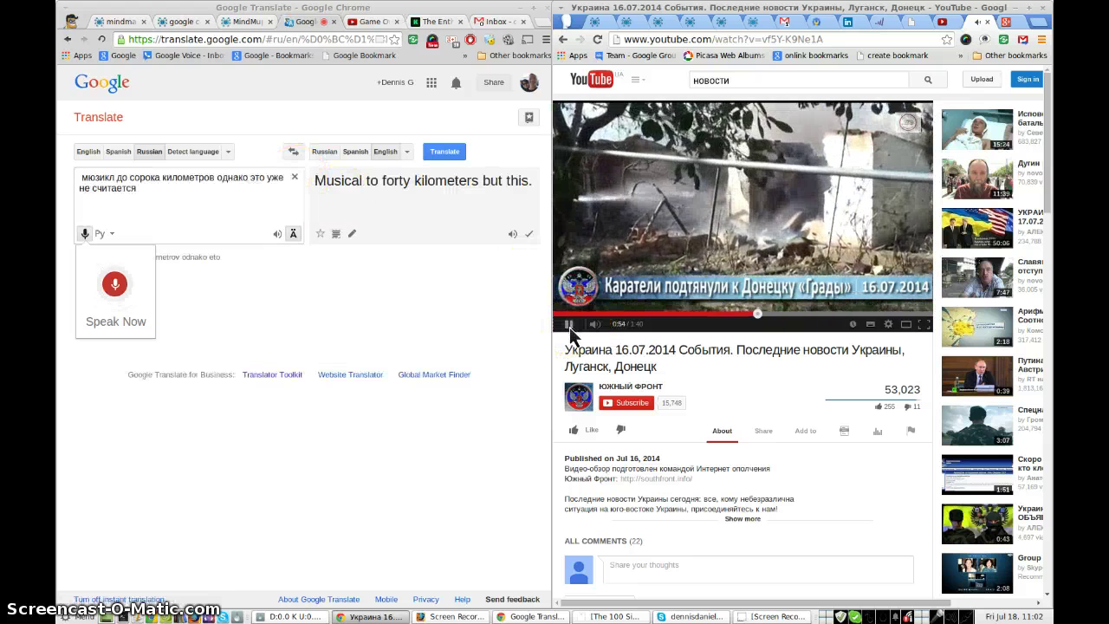
{"action": "left_click", "coordinate": [570, 327]}
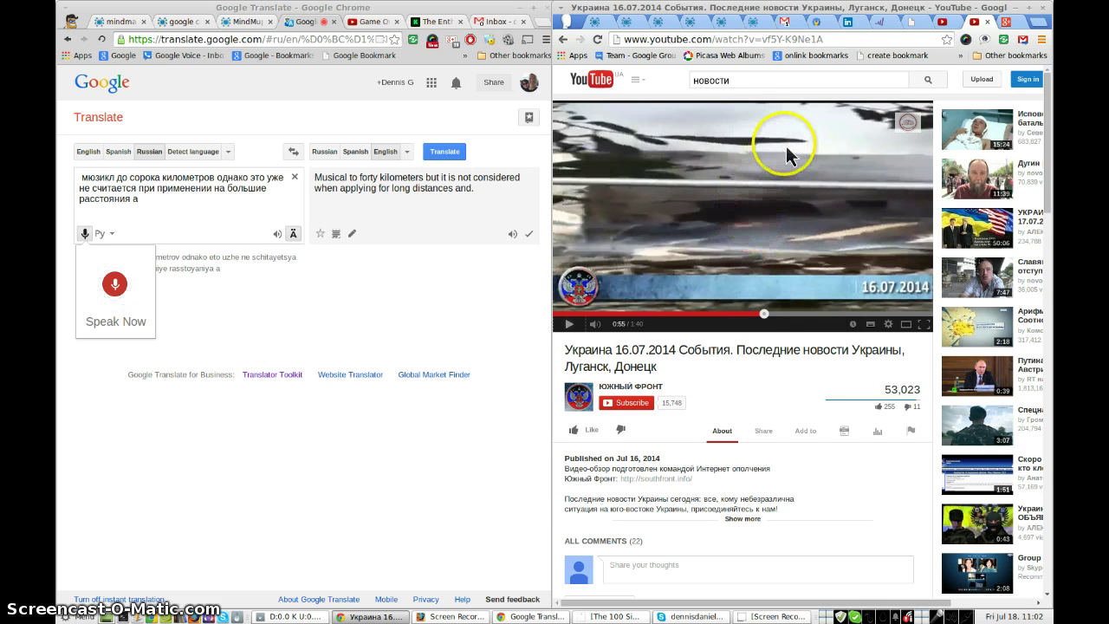
- Search YouTube for 'news'
{"action": "left_click", "coordinate": [746, 78]}
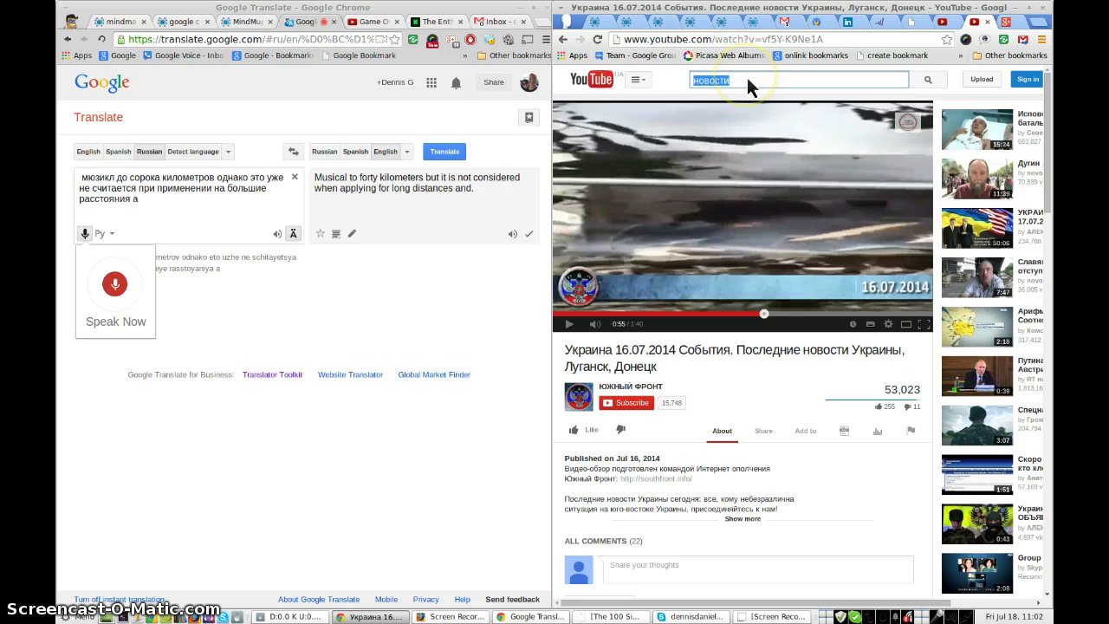
{"action": "type", "text": "news"}
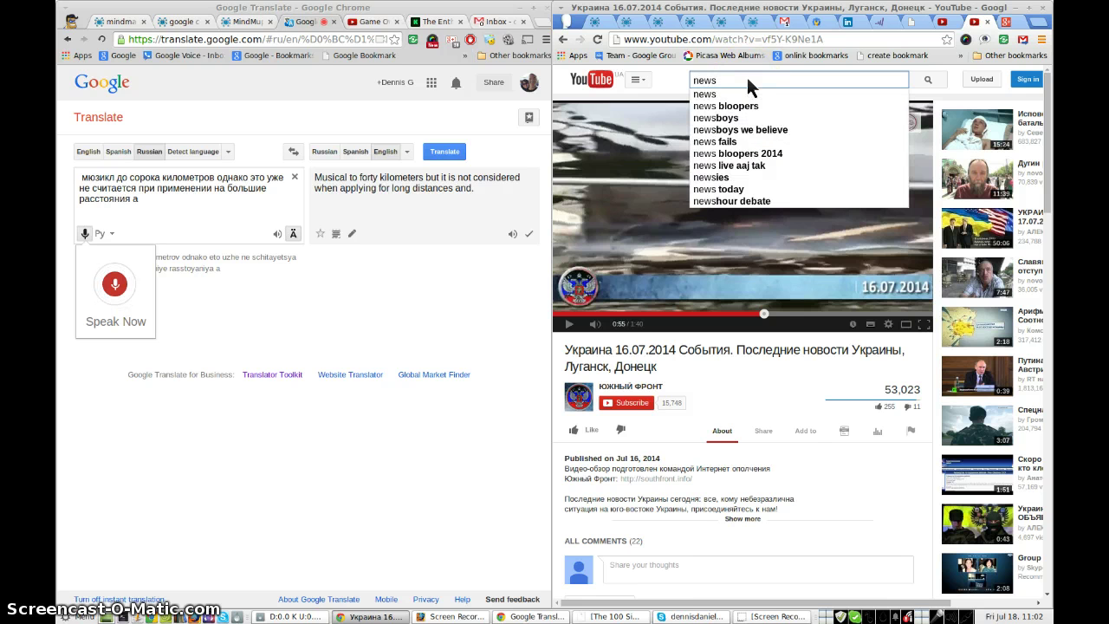
{"action": "key", "text": "Return"}
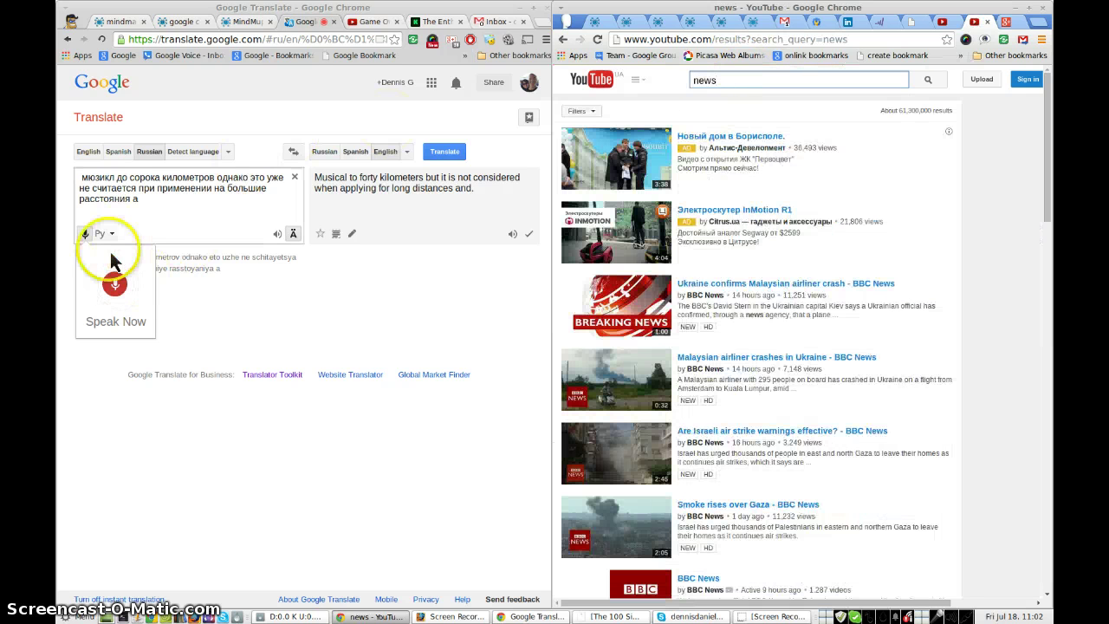
- Clear Translate and open BBC's 'Ukraine confirms Malaysian airliner crash', rewound to 0:02
{"action": "left_click", "coordinate": [294, 177]}
{"action": "left_click", "coordinate": [88, 152]}
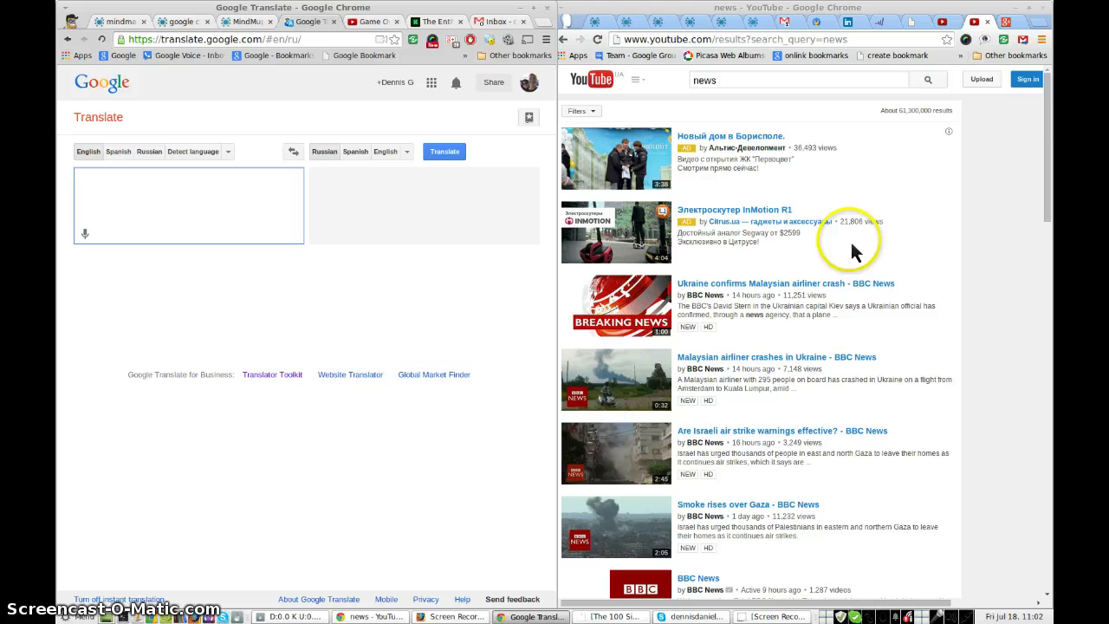
{"action": "left_click", "coordinate": [758, 291]}
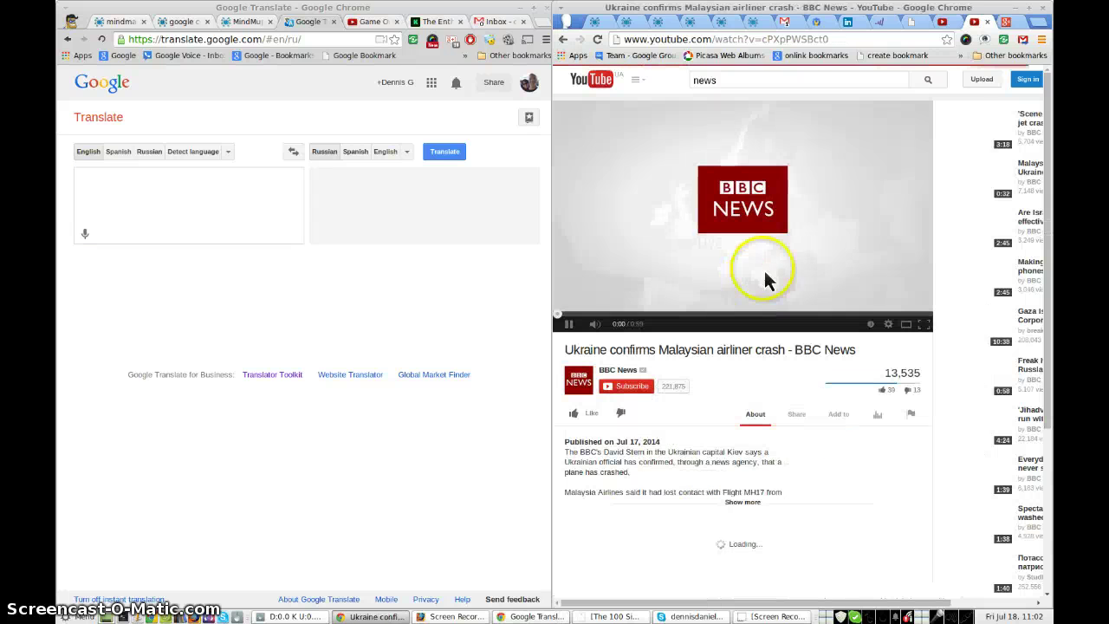
{"action": "left_click", "coordinate": [386, 152]}
{"action": "left_click", "coordinate": [594, 312]}
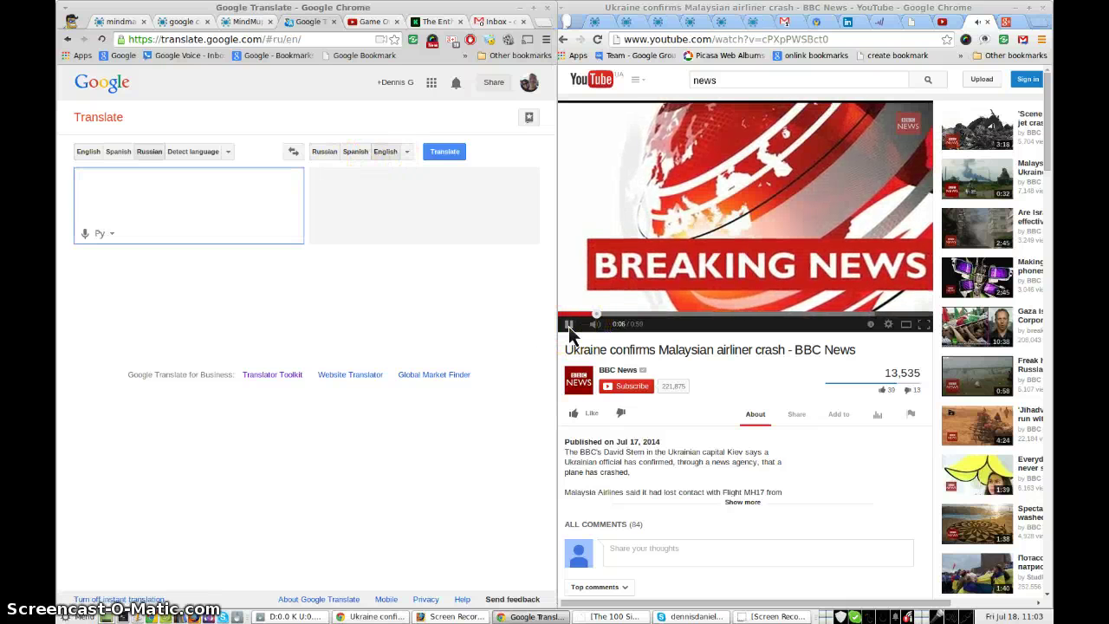
{"action": "left_click_drag", "start_coordinate": [568, 317], "coordinate": [571, 325]}
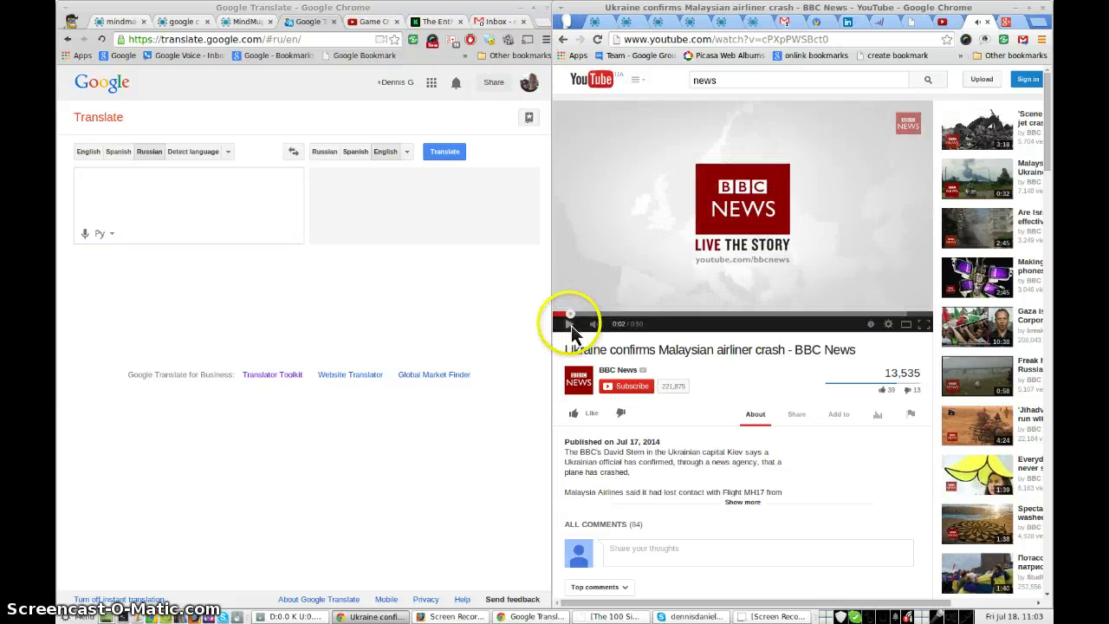
- Set Google Translate to translate from English into Russian
{"action": "left_click", "coordinate": [111, 234]}
{"action": "left_click", "coordinate": [111, 234]}
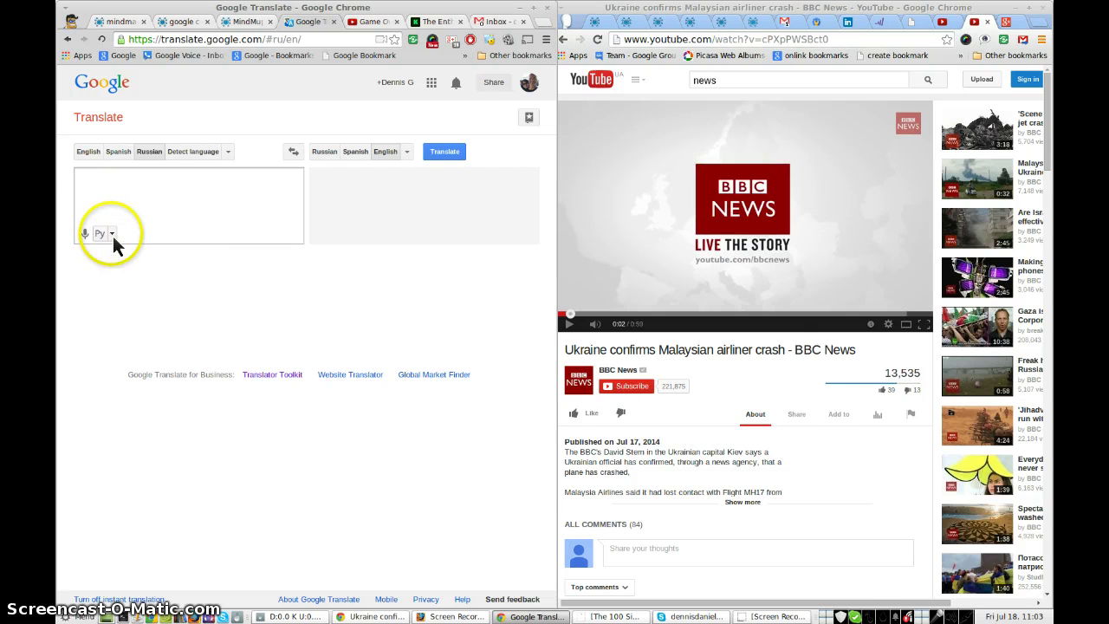
{"action": "left_click", "coordinate": [90, 153]}
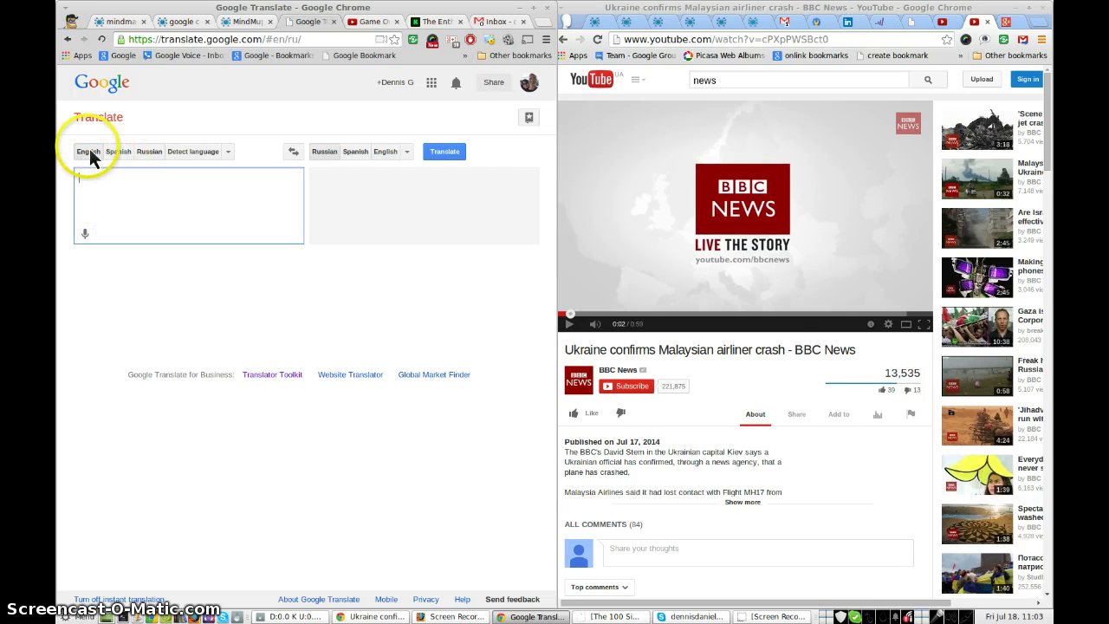
{"action": "left_click", "coordinate": [394, 155]}
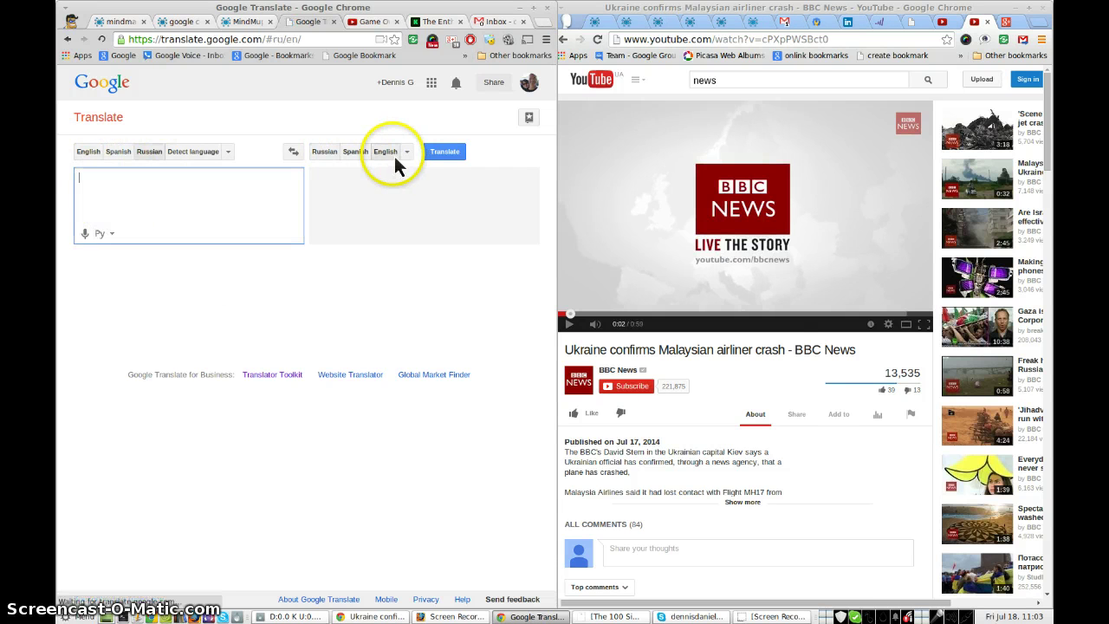
{"action": "left_click", "coordinate": [97, 152]}
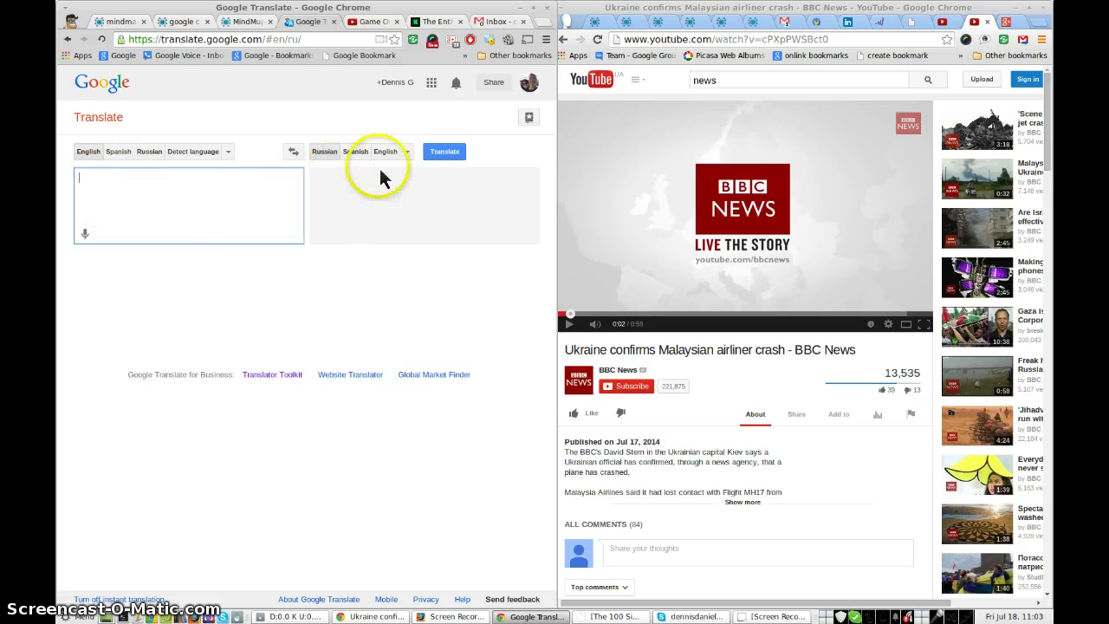
- Start speech input, speak a test phrase, then clear the source box
{"action": "left_click", "coordinate": [87, 238]}
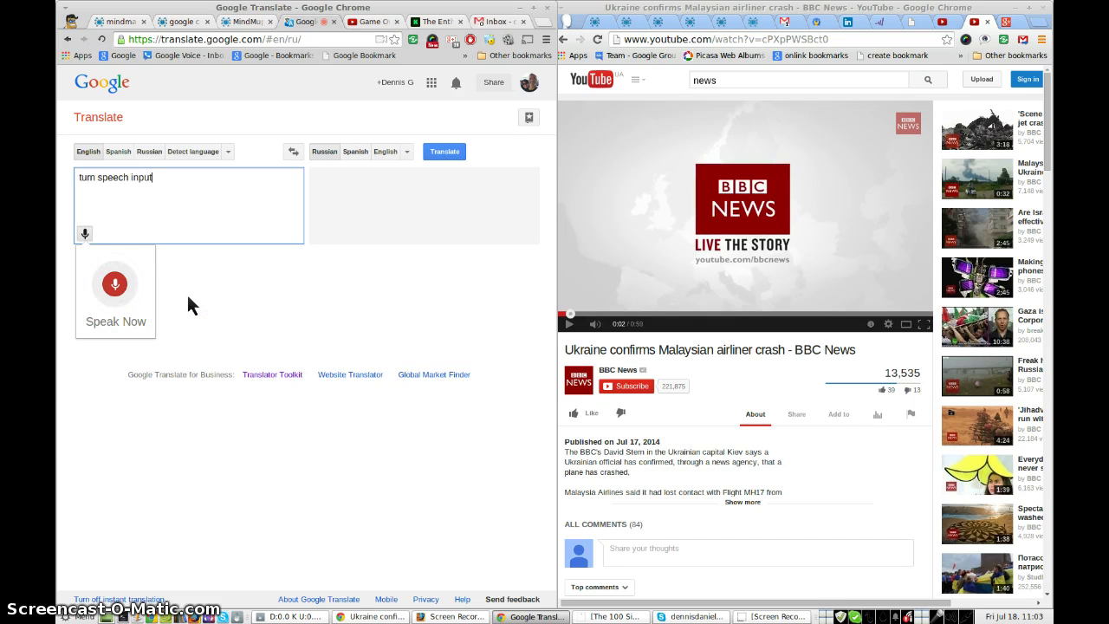
{"action": "left_click", "coordinate": [234, 184]}
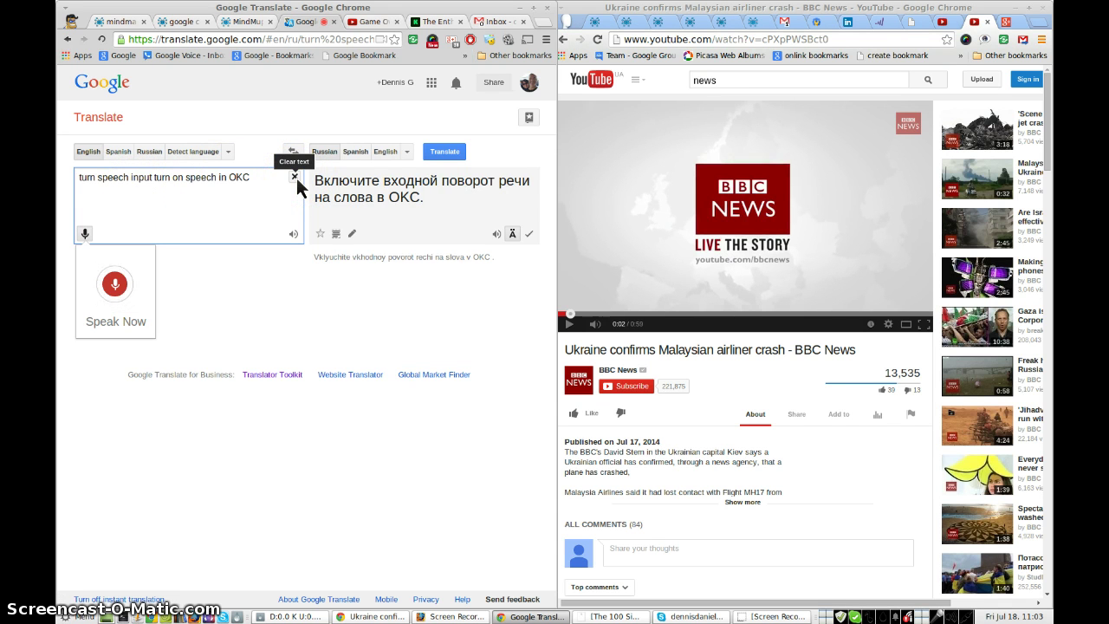
{"action": "left_click", "coordinate": [295, 176]}
{"action": "left_click", "coordinate": [452, 368]}
{"action": "left_click", "coordinate": [260, 202]}
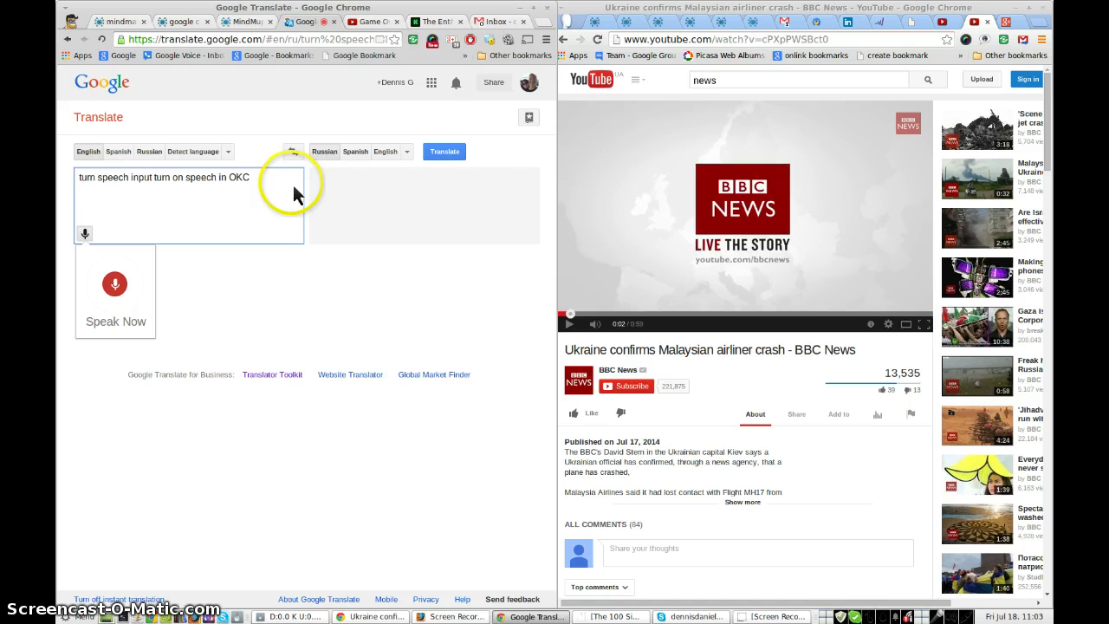
{"action": "left_click", "coordinate": [294, 177]}
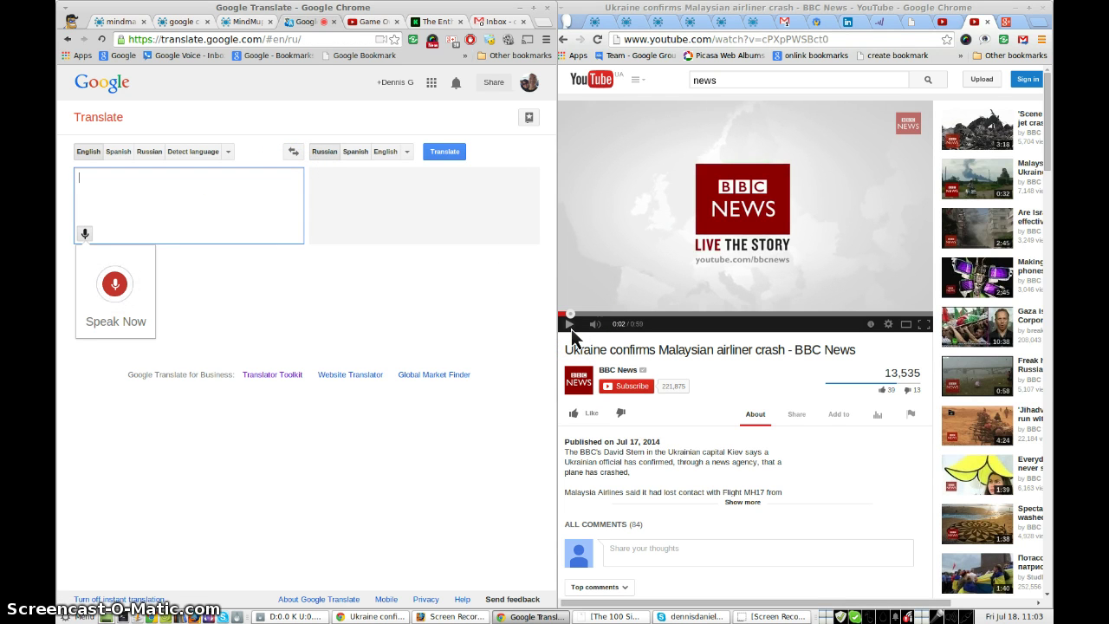
- Play the BBC video to 0:07 for live Russian translation, then clear the result
{"action": "left_click", "coordinate": [571, 329]}
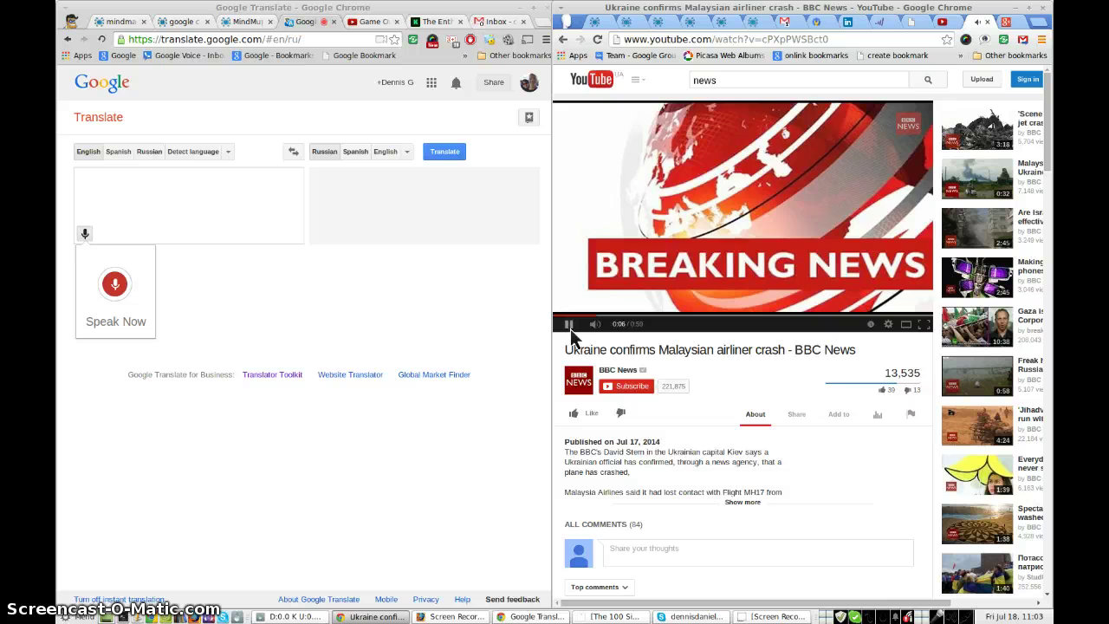
{"action": "left_click", "coordinate": [570, 328]}
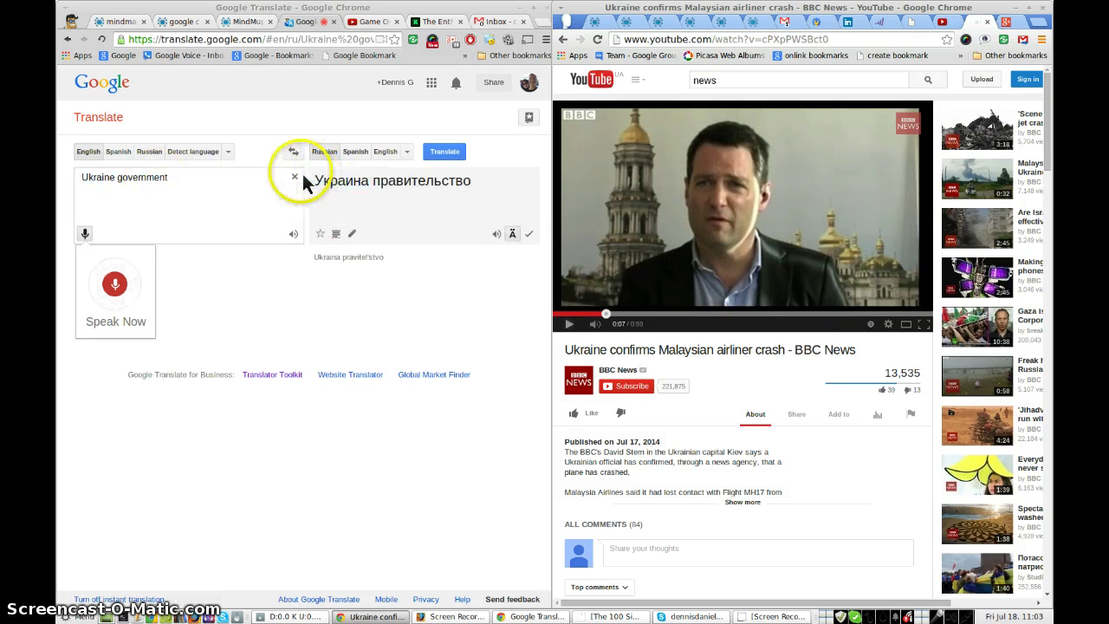
{"action": "left_click", "coordinate": [294, 177]}
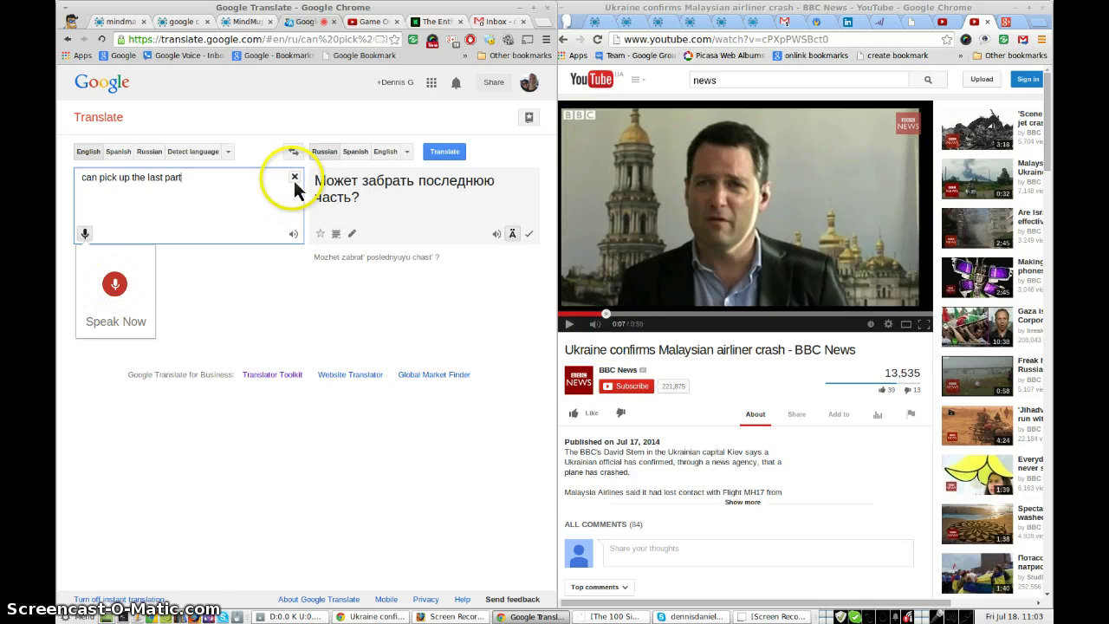
{"action": "left_click", "coordinate": [294, 177]}
- Play the video on to 0:16, clear the translation, then continue to 0:20
{"action": "left_click", "coordinate": [574, 326]}
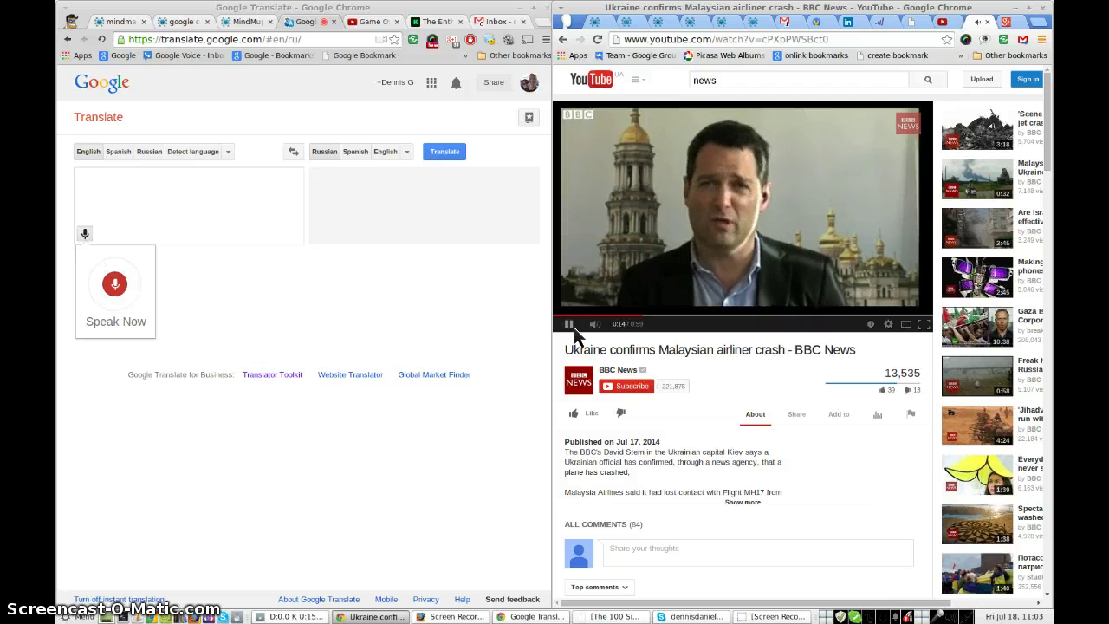
{"action": "left_click", "coordinate": [574, 326]}
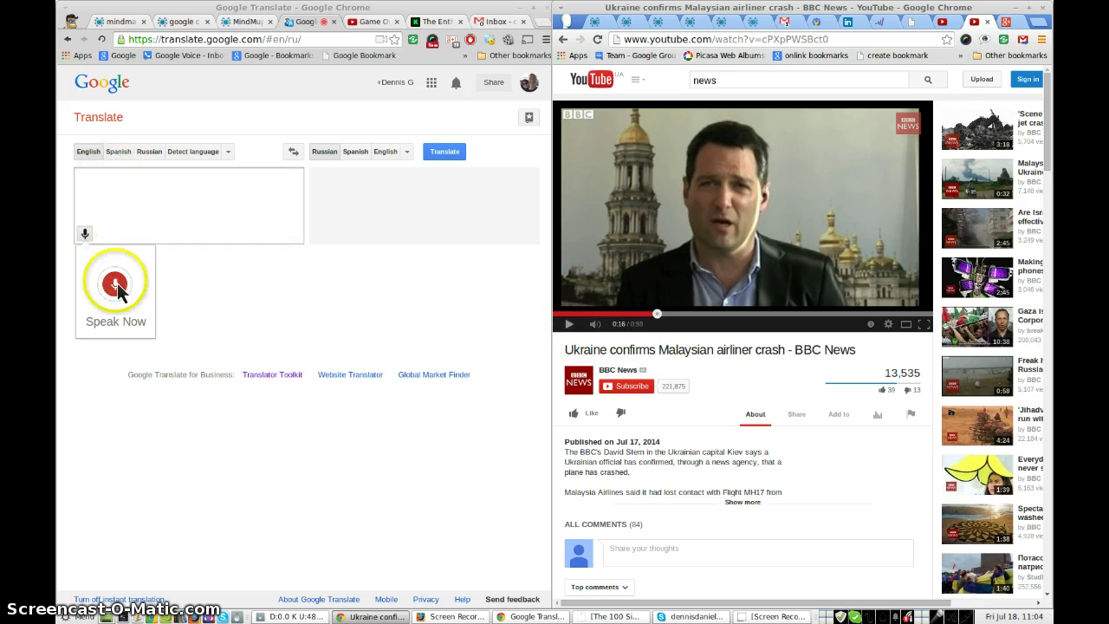
{"action": "left_click", "coordinate": [296, 180]}
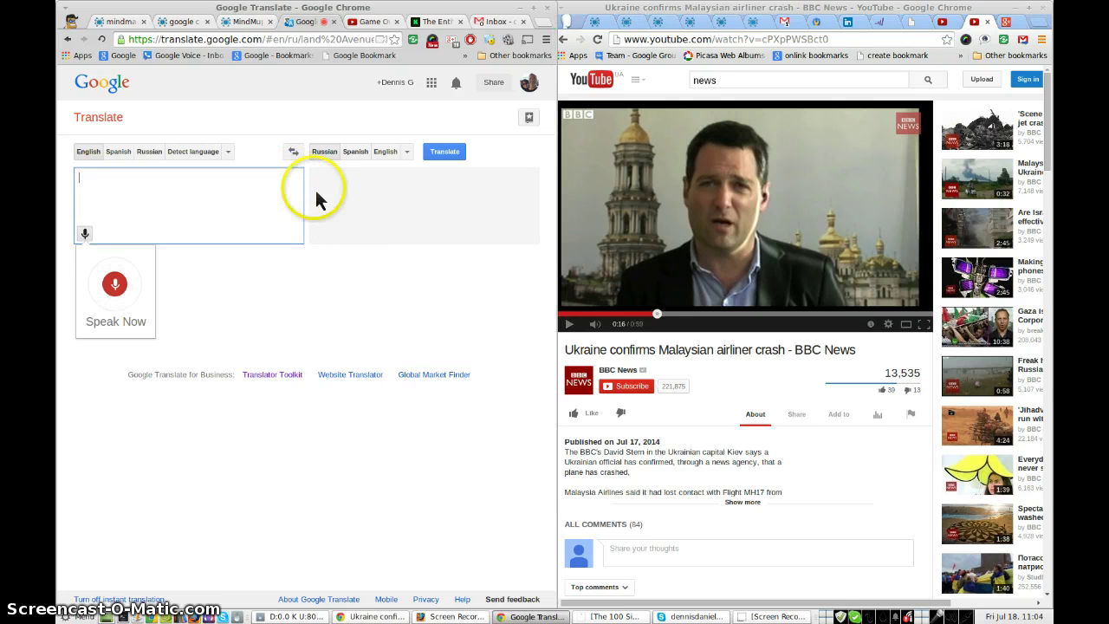
{"action": "left_click", "coordinate": [569, 323]}
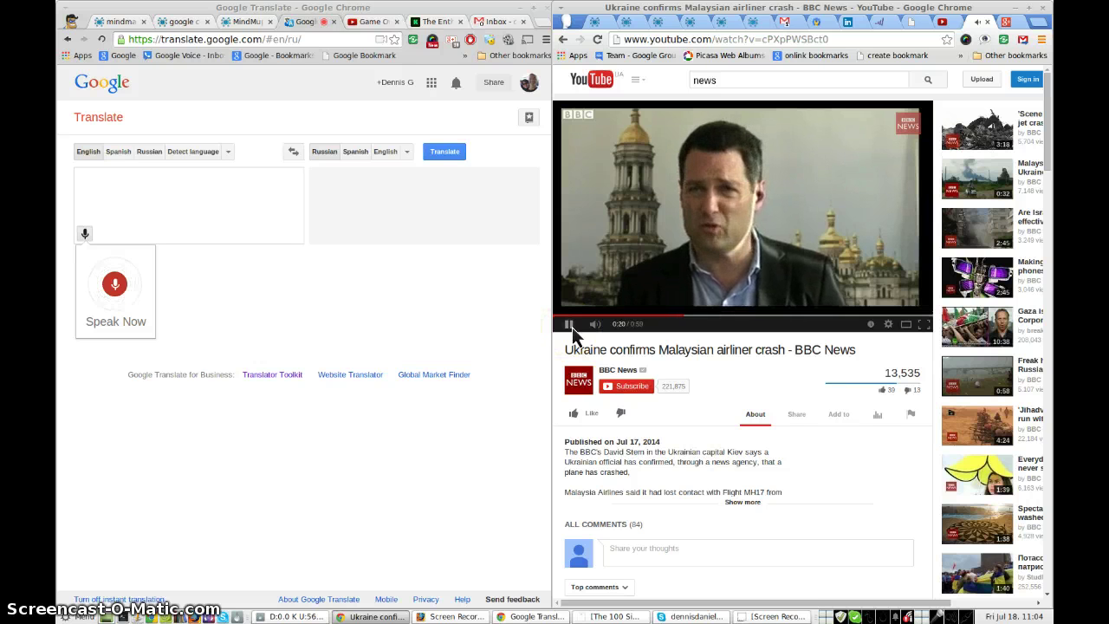
{"action": "left_click", "coordinate": [572, 327]}
{"action": "left_click", "coordinate": [350, 262]}
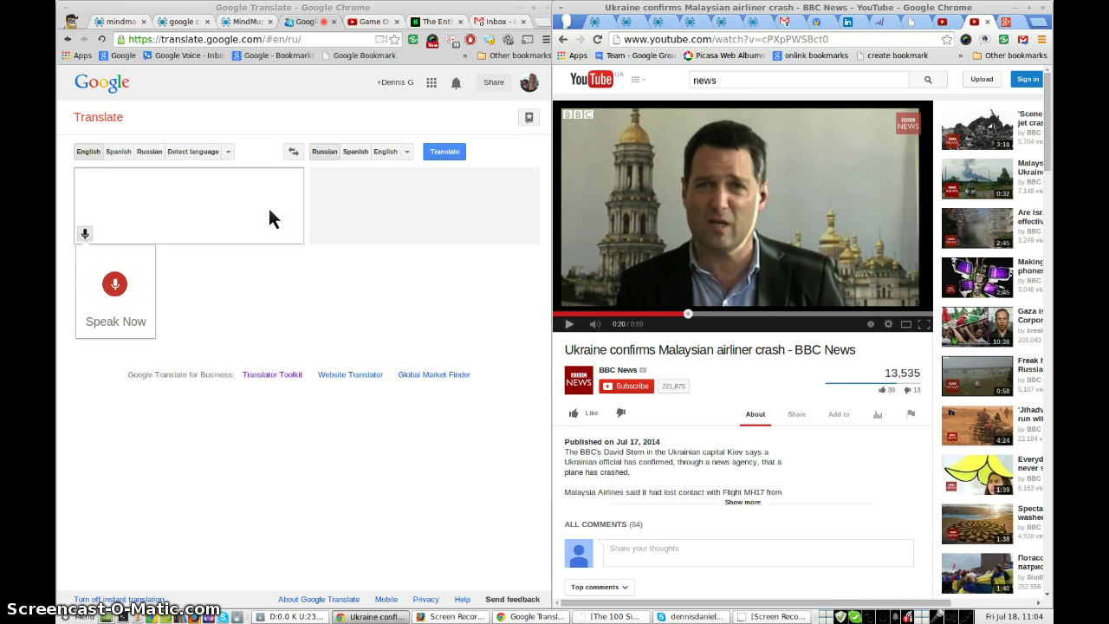
- Speak a continuous English commentary with the source box focused while it translates into Russian
{"action": "left_click", "coordinate": [430, 193]}
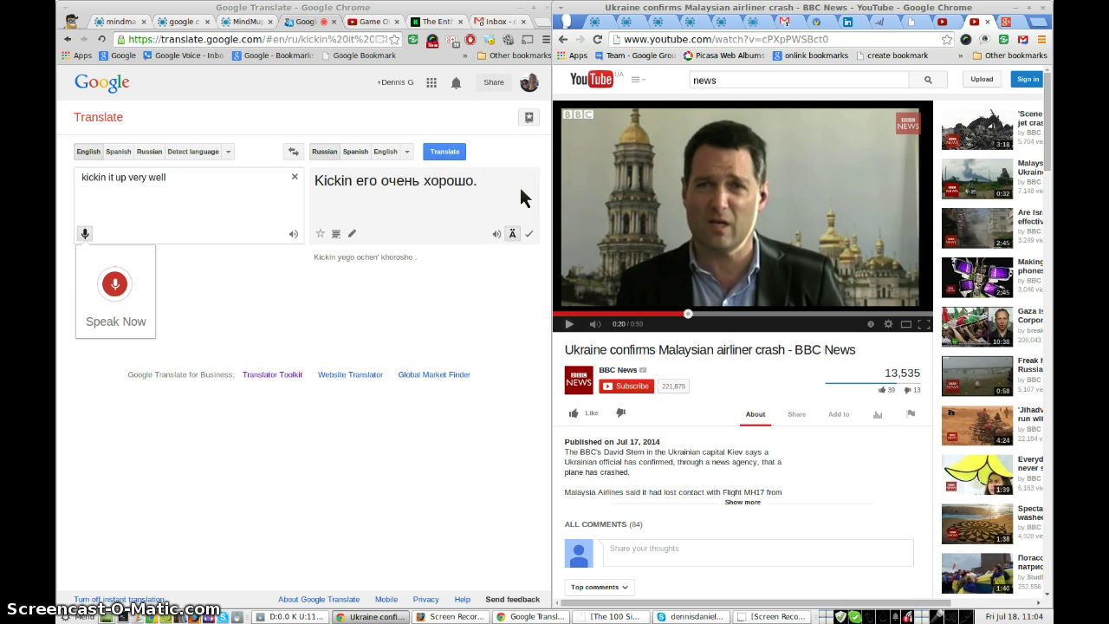
{"action": "left_click", "coordinate": [242, 186]}
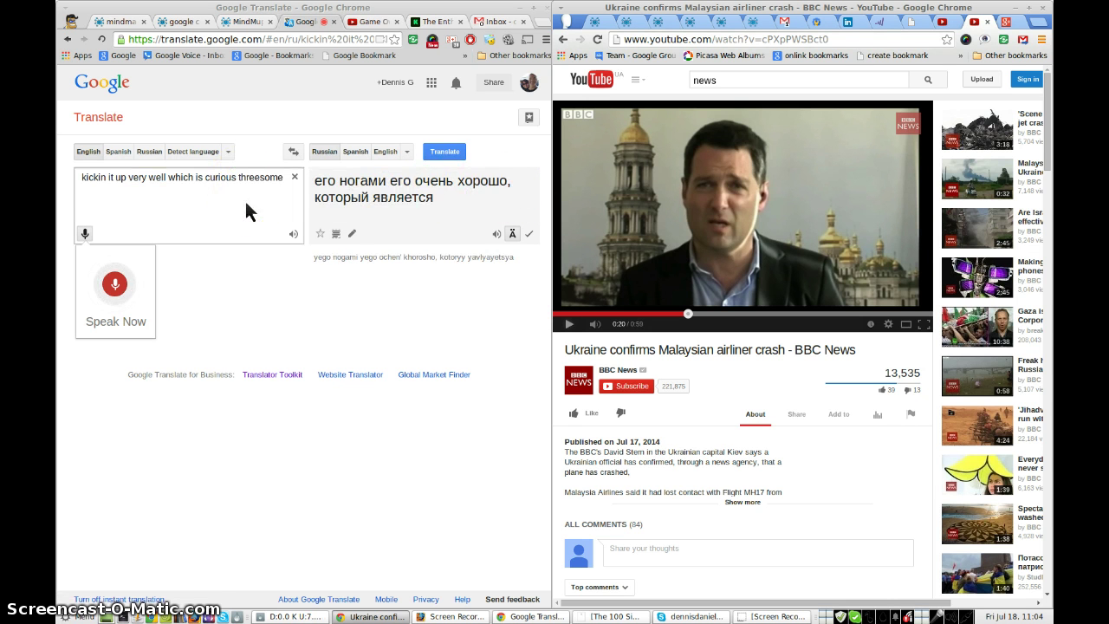